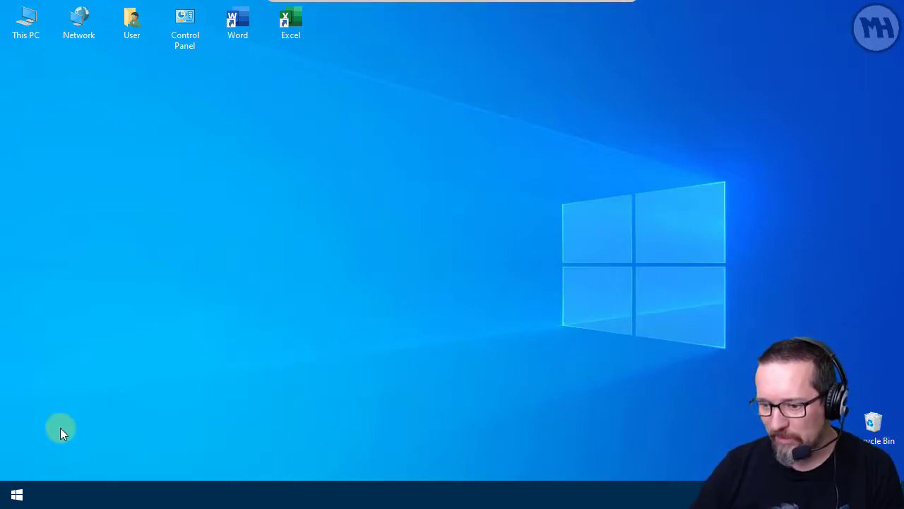
- Go from Start to Settings, then Devices, to reach the Printers & scanners list
left_click(17, 496)
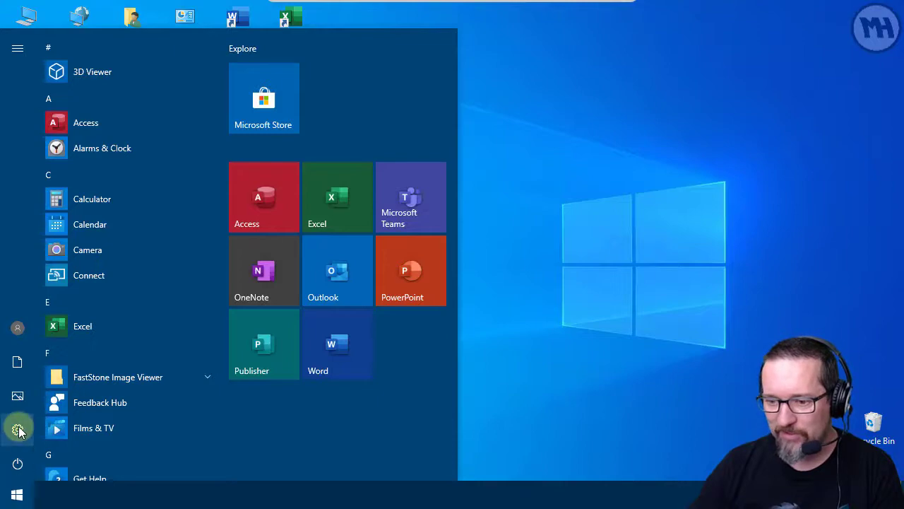
mouse_move(19, 432)
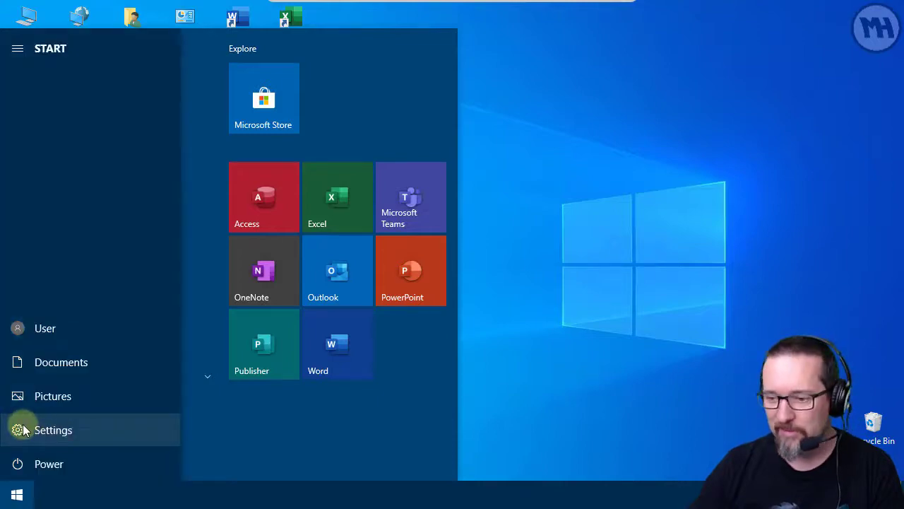
left_click(24, 430)
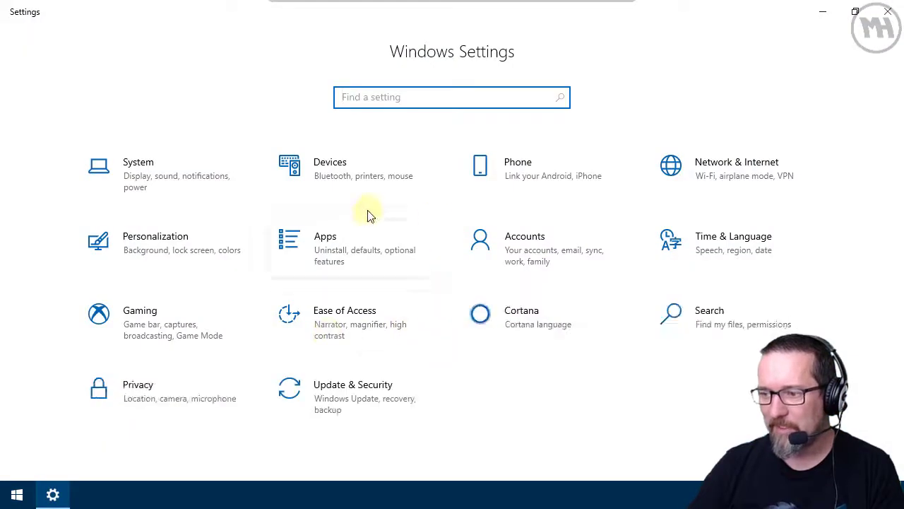
left_click(313, 174)
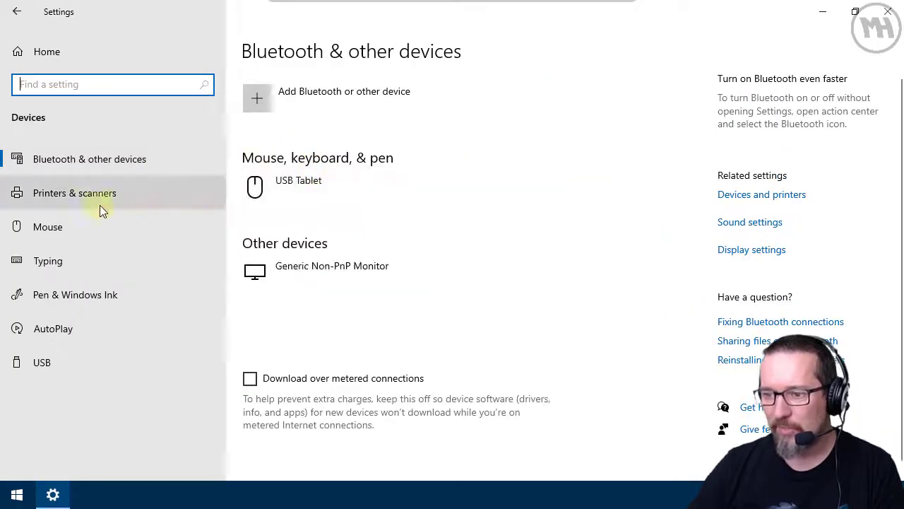
left_click(71, 195)
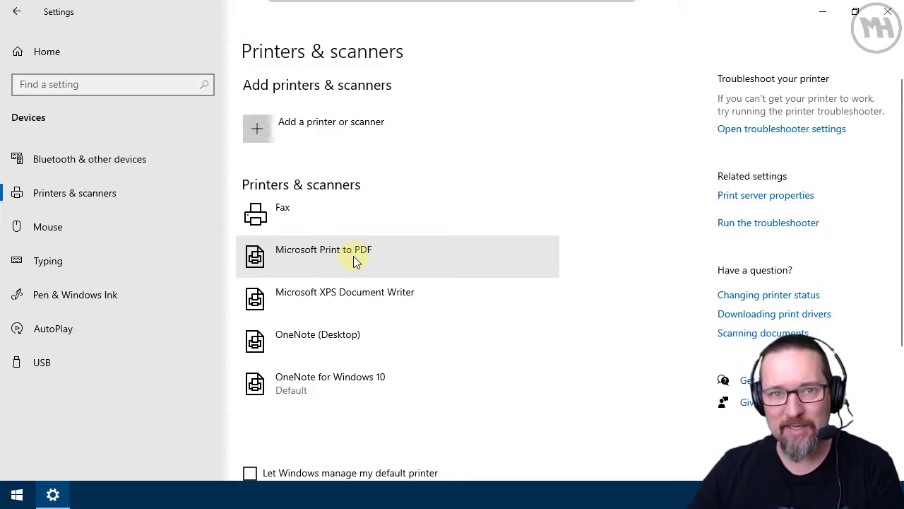
- Set Microsoft Print to PDF as default from its Manage page, then return to the printer list
left_click(307, 255)
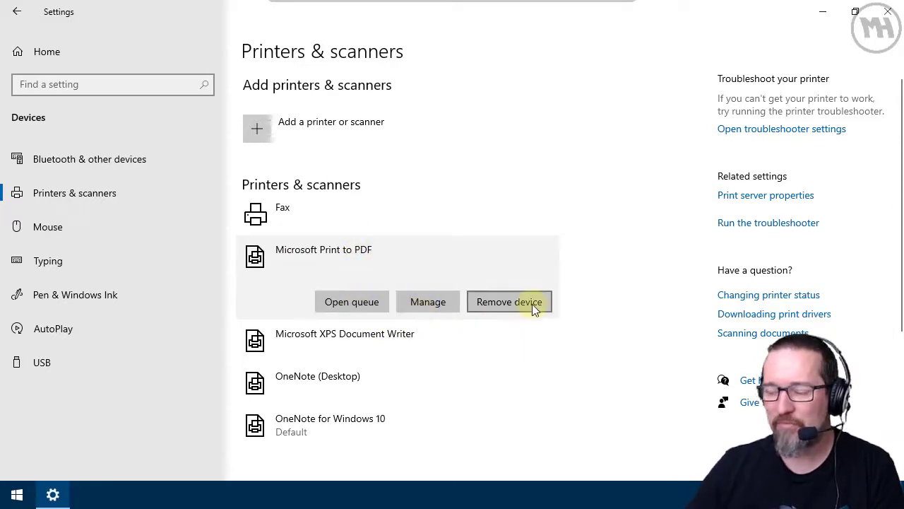
left_click(436, 302)
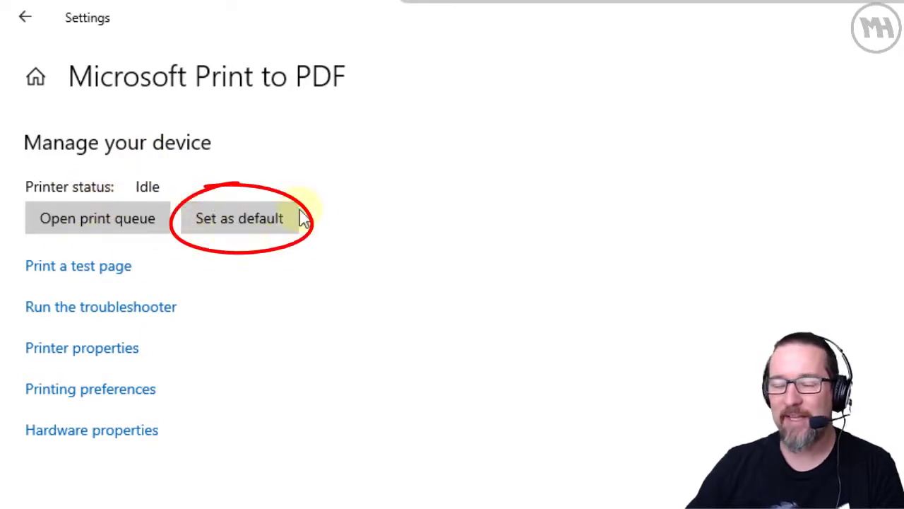
left_click(227, 231)
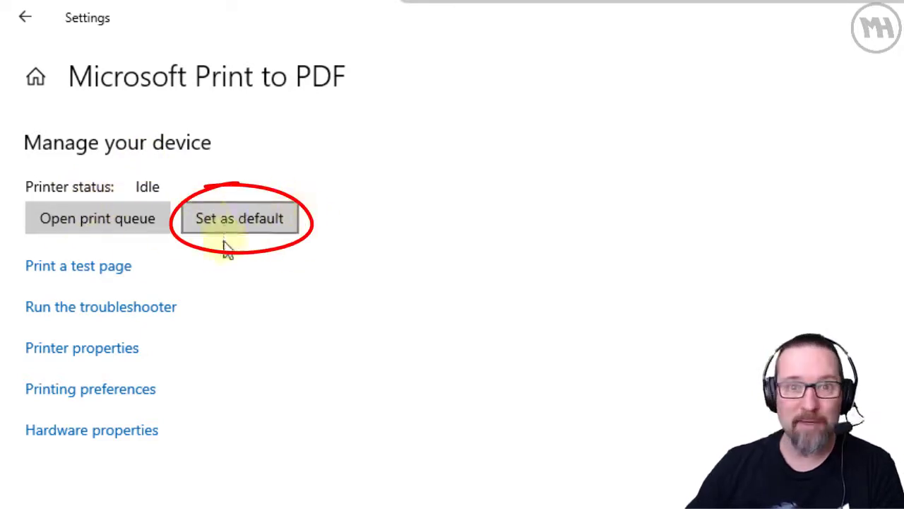
left_click(276, 228)
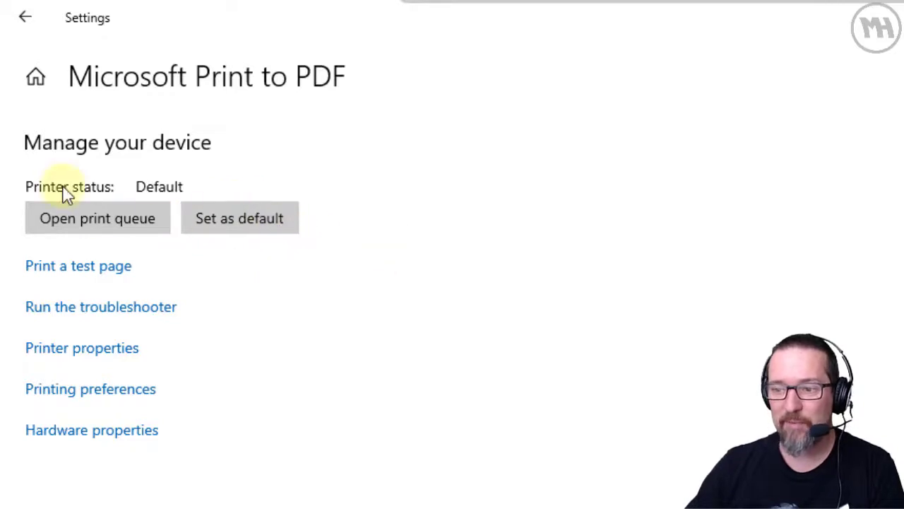
left_click(24, 20)
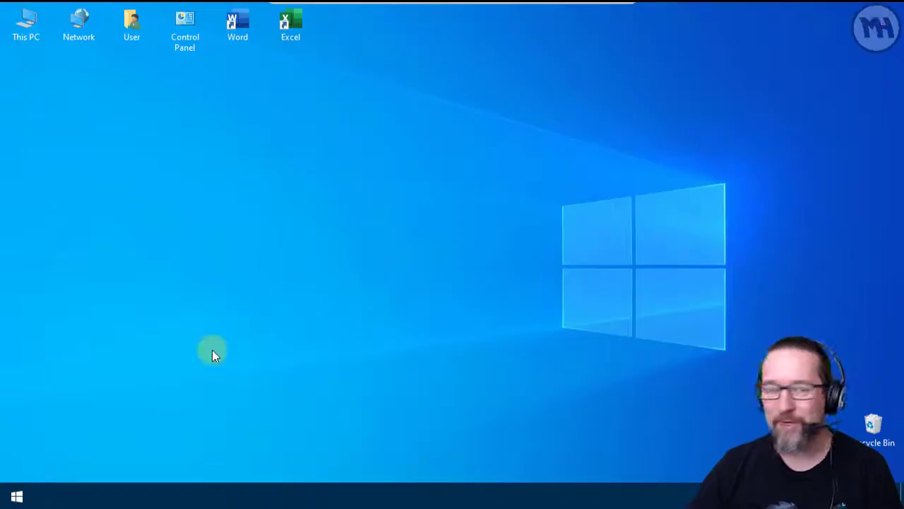
- Reopen Settings from Start and search the settings for 'control pane'
left_click(17, 497)
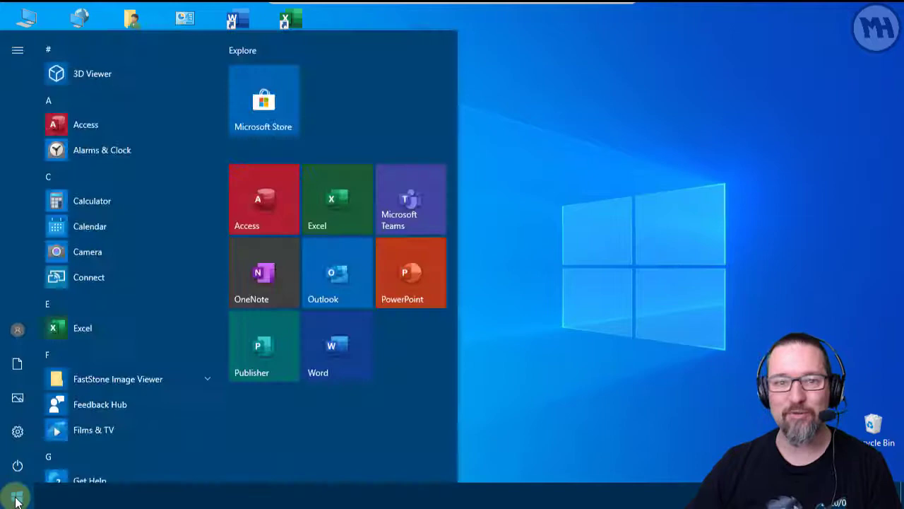
left_click(18, 437)
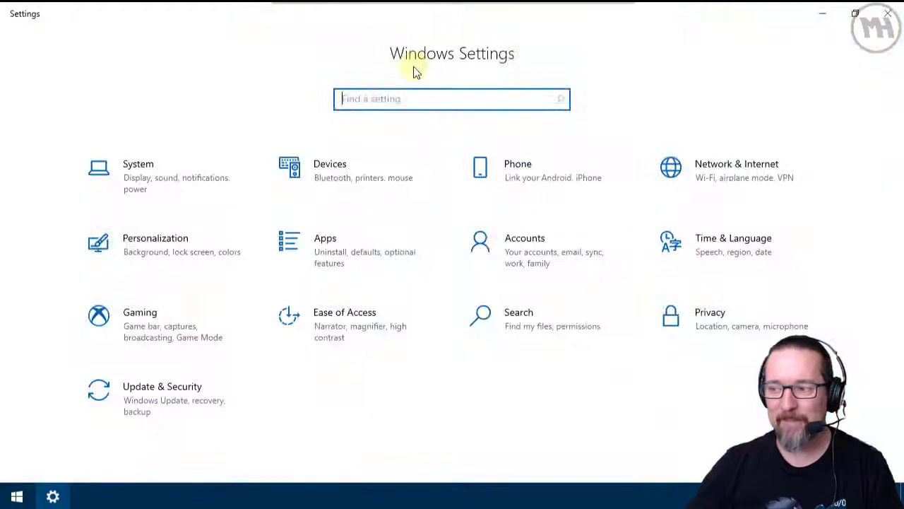
type("control panel")
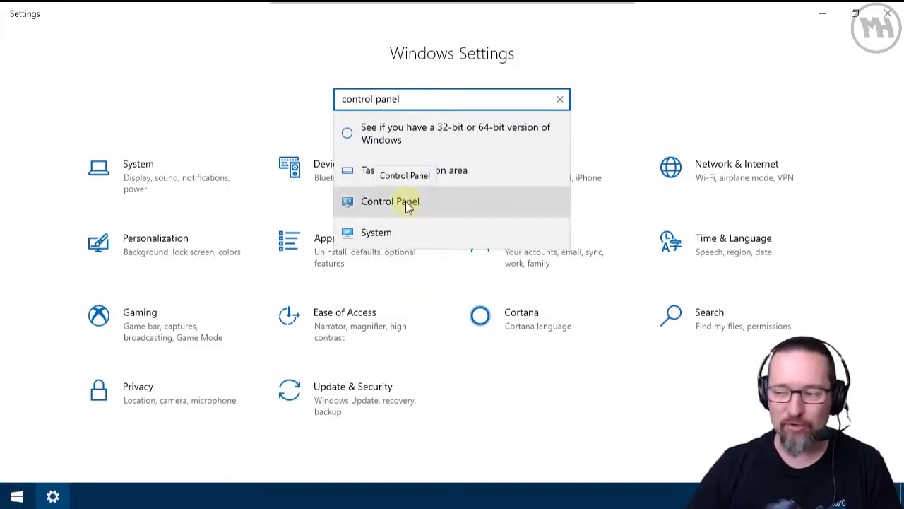
- Open Control Panel from the search result and go to Devices and Printers
left_click(406, 201)
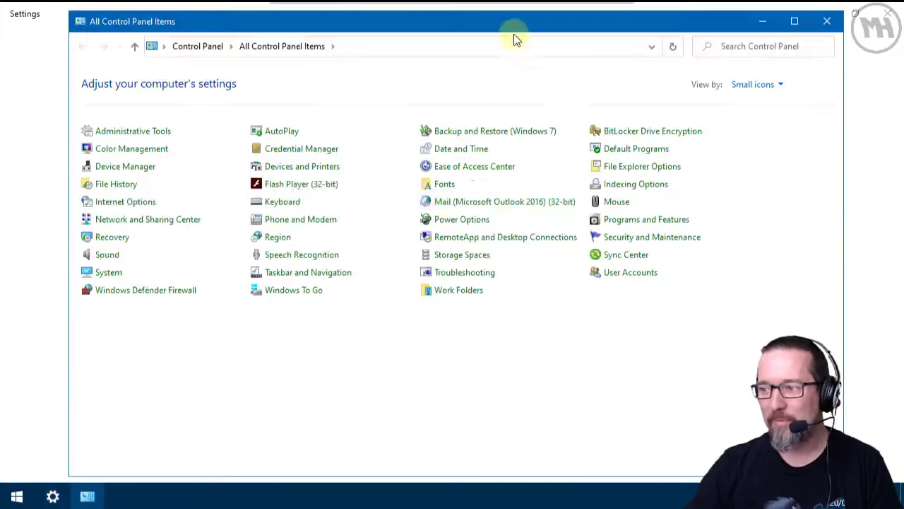
left_click_drag(517, 21, 515, 16)
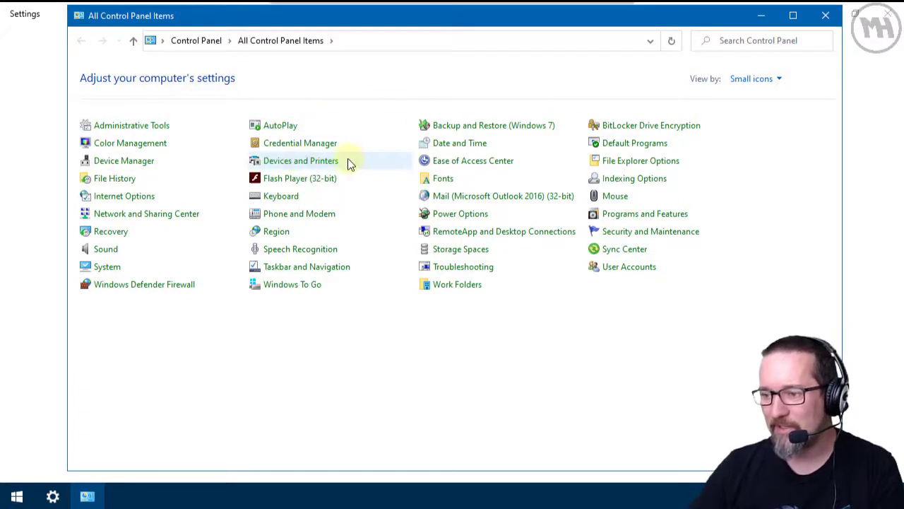
left_click(311, 167)
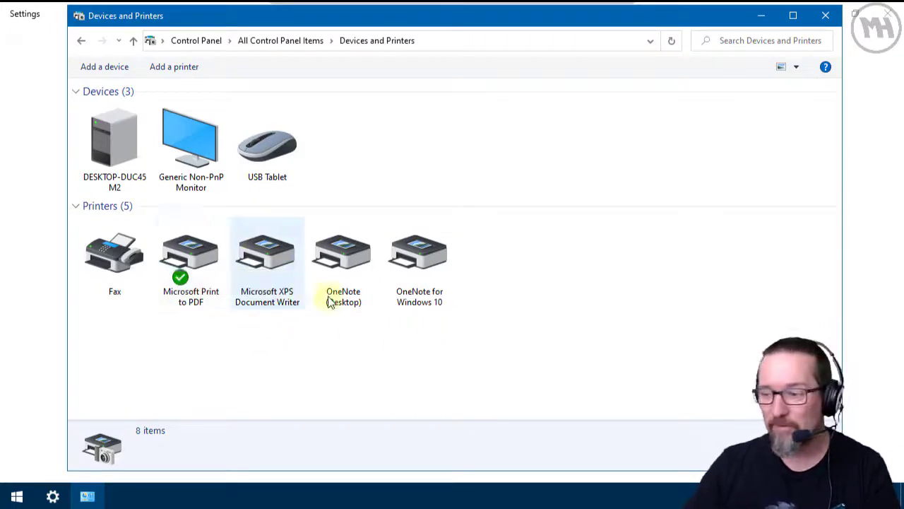
- Switch the default from OneNote (Desktop) back to Microsoft Print to PDF, then close Devices and Printers
right_click(346, 255)
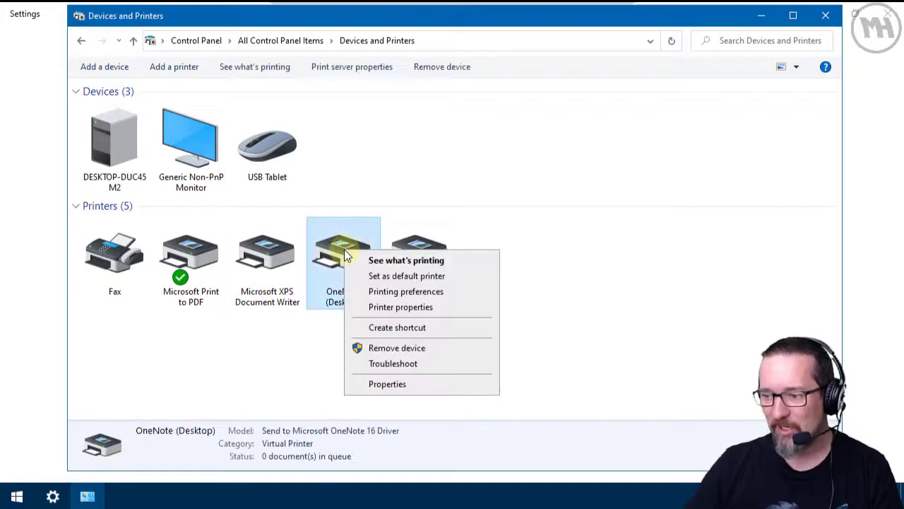
left_click(479, 276)
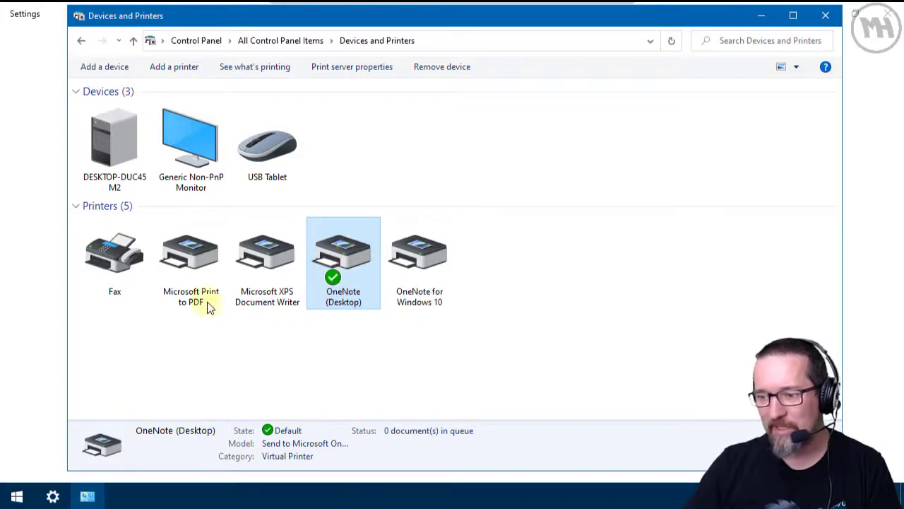
left_click(180, 249)
right_click(180, 249)
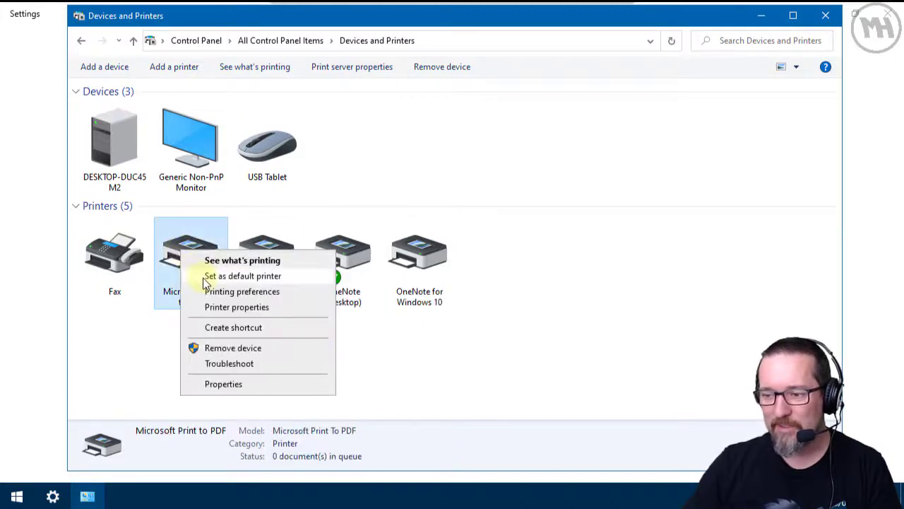
left_click(233, 276)
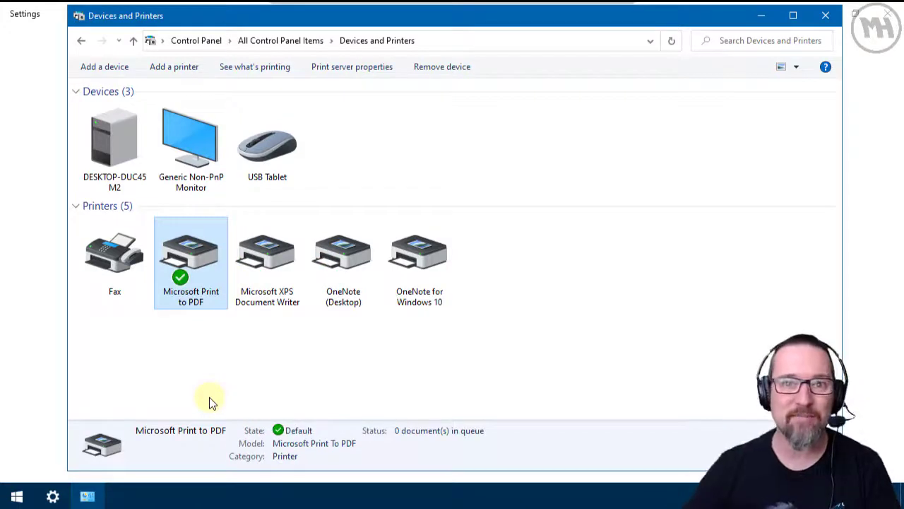
left_click(825, 15)
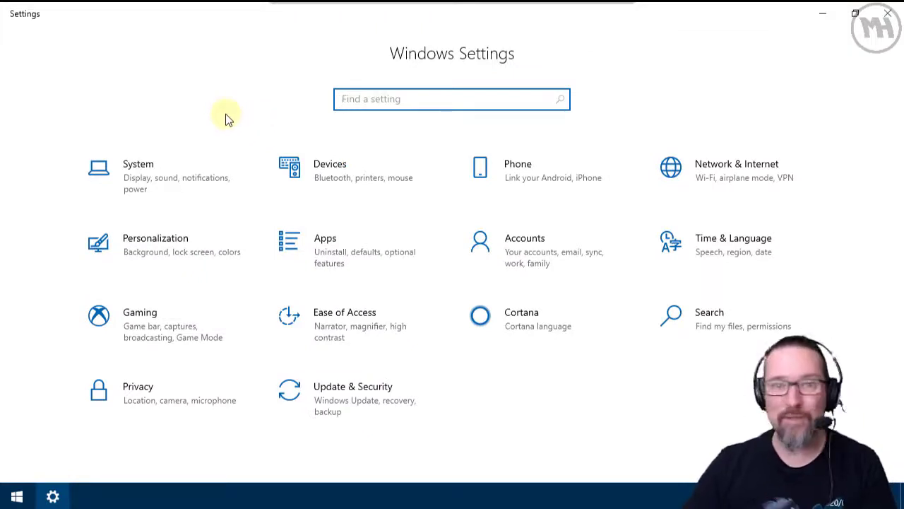
- Return to Devices > Printers & scanners and expand the Microsoft Print to PDF entry
left_click(352, 177)
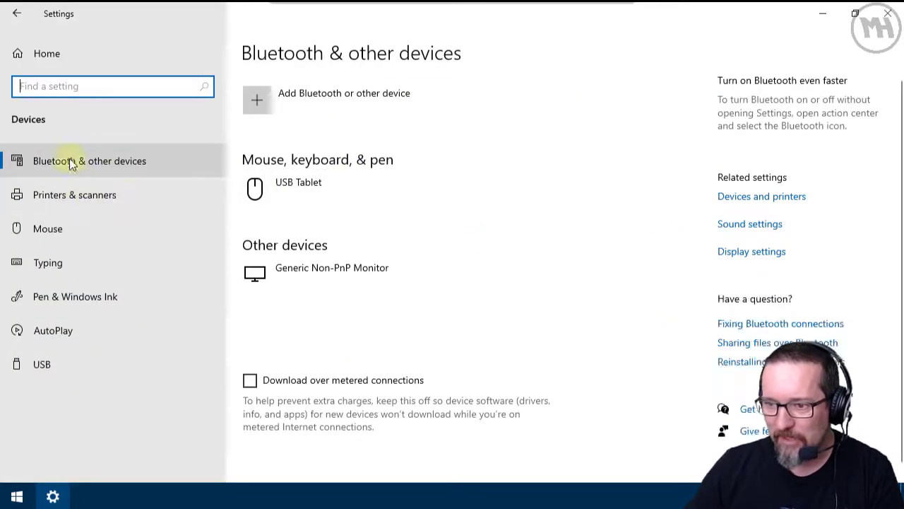
left_click(62, 198)
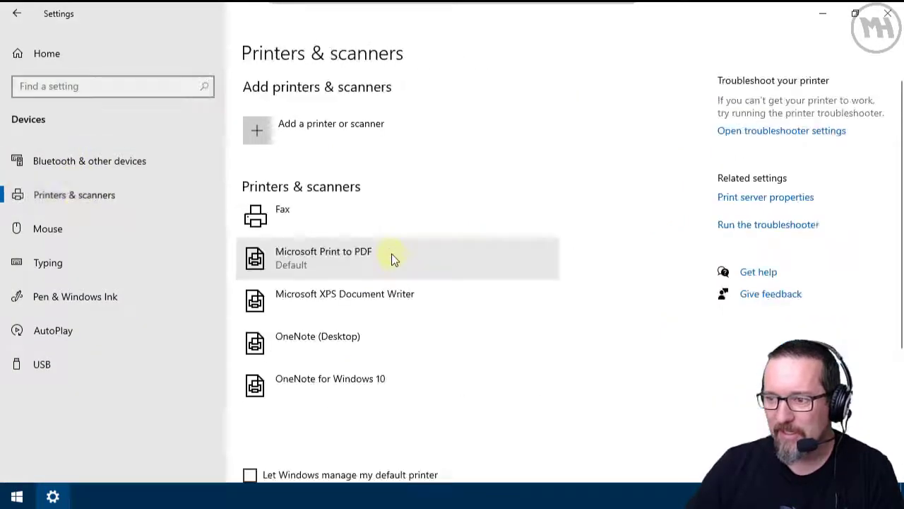
left_click(340, 264)
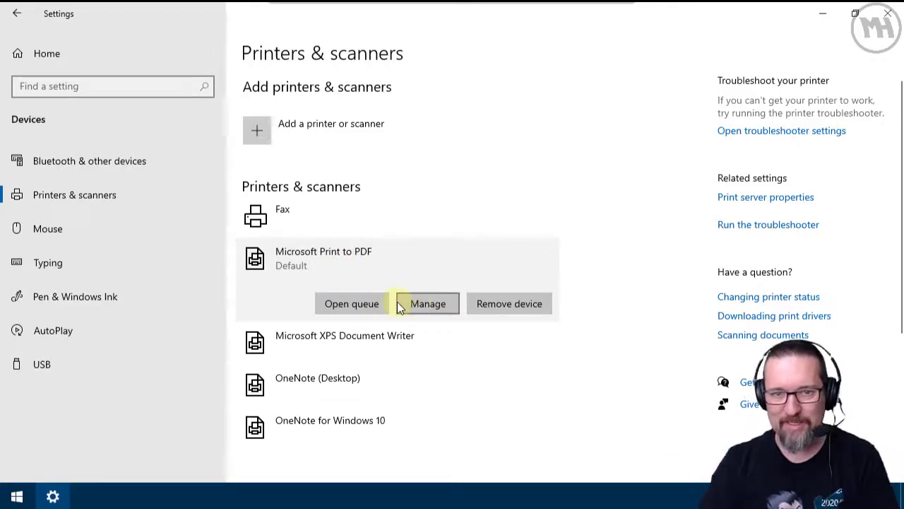
- Open the Microsoft Print to PDF queue, shift the window right and enlarge it
left_click(351, 309)
left_click_drag(289, 91, 369, 91)
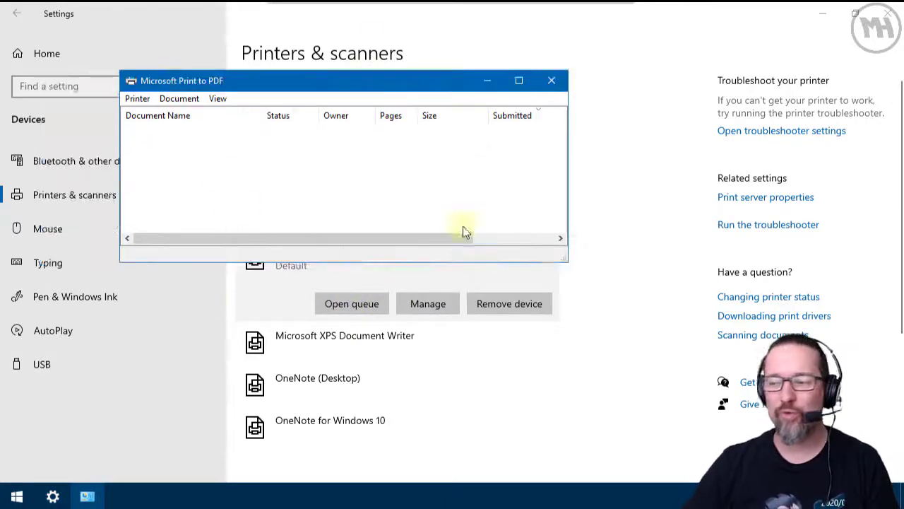
left_click_drag(563, 257, 640, 411)
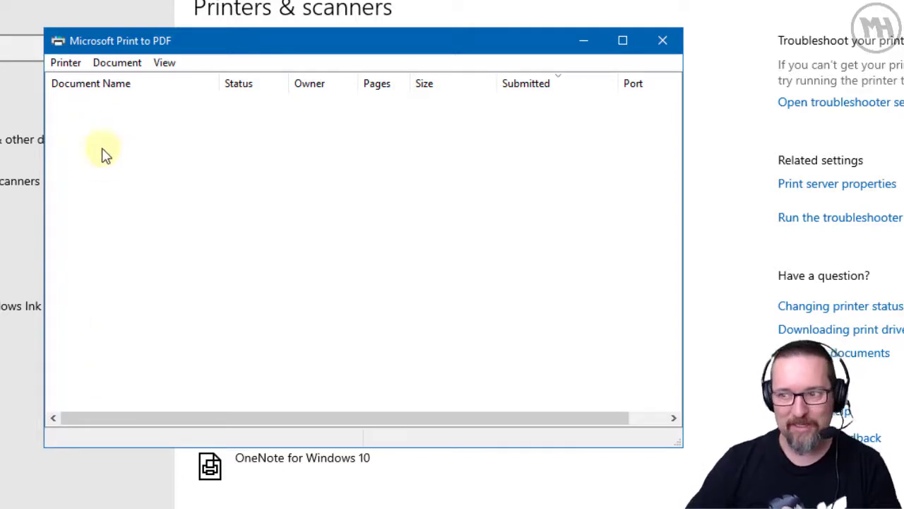
- Browse the queue window's Printer and Document menus without choosing anything
left_click(71, 62)
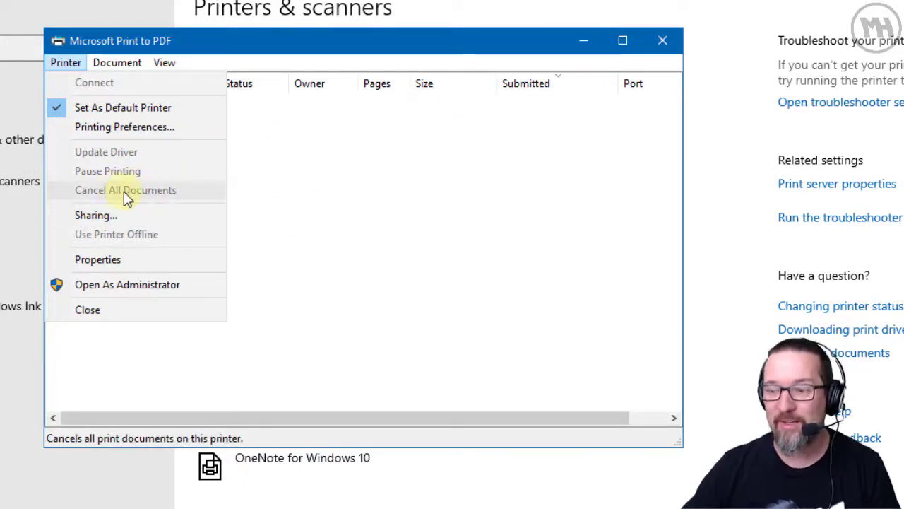
left_click(336, 326)
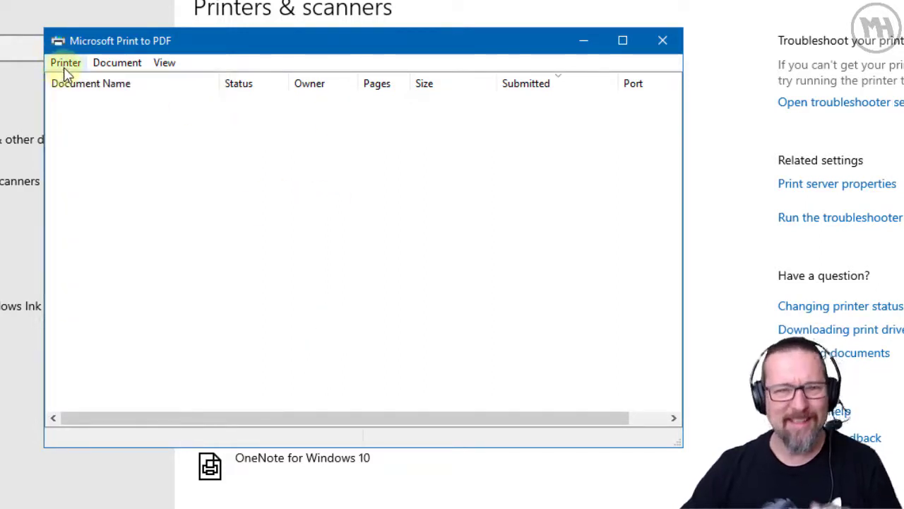
left_click(117, 67)
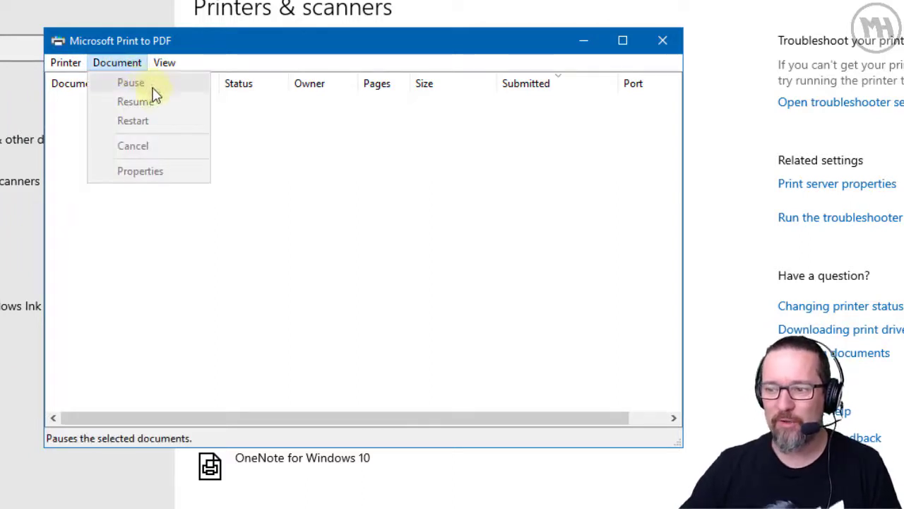
left_click(252, 145)
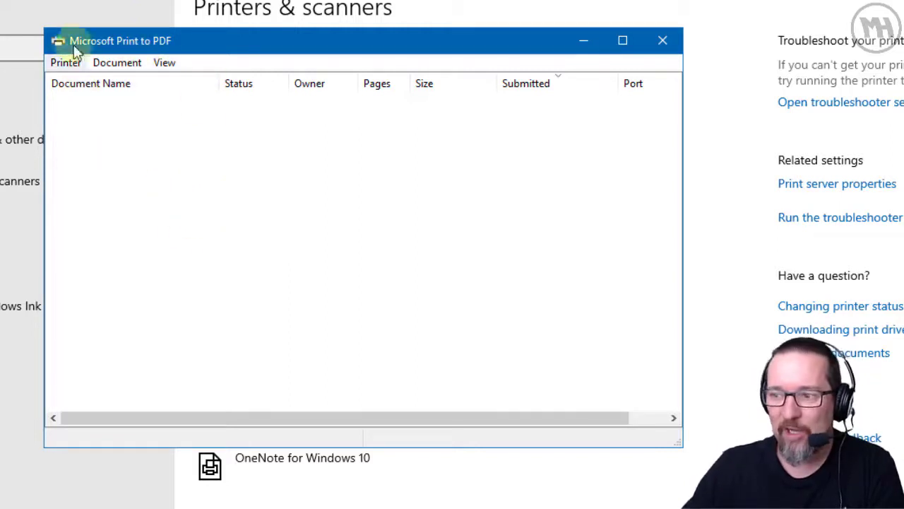
left_click(664, 43)
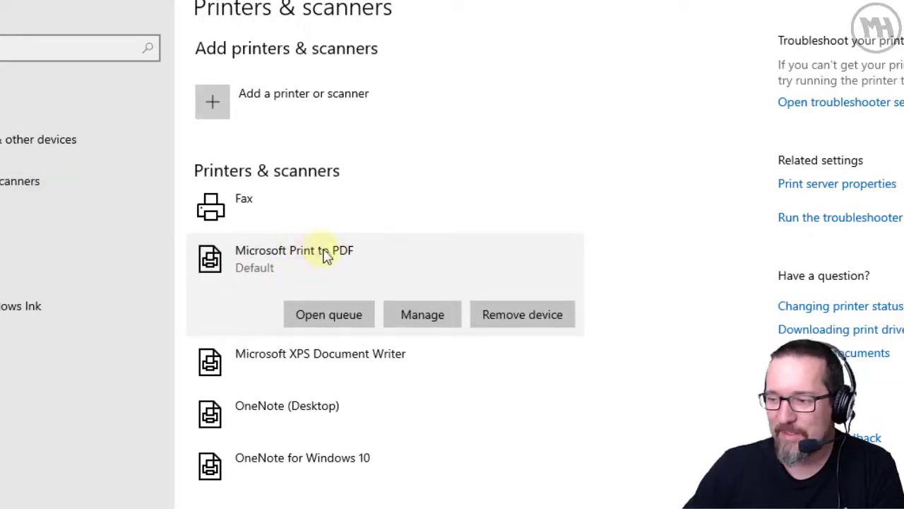
left_click(329, 314)
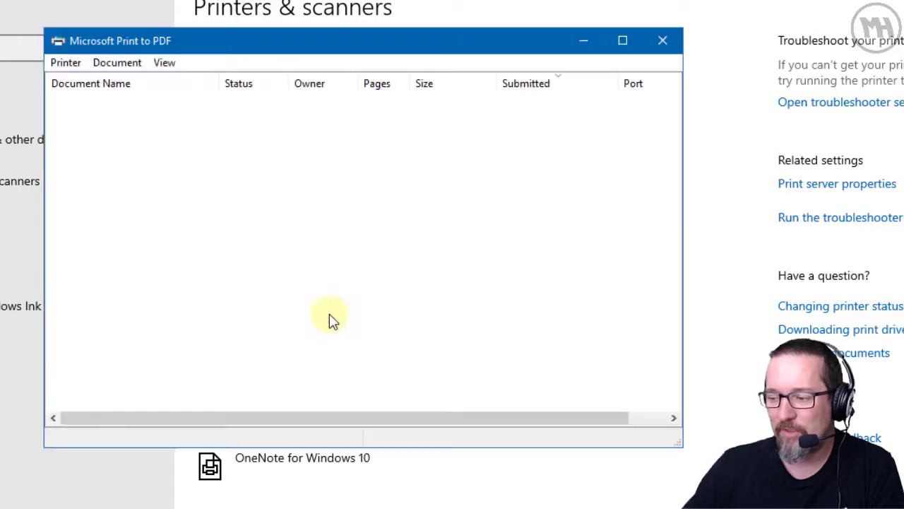
left_click_drag(483, 41, 459, 15)
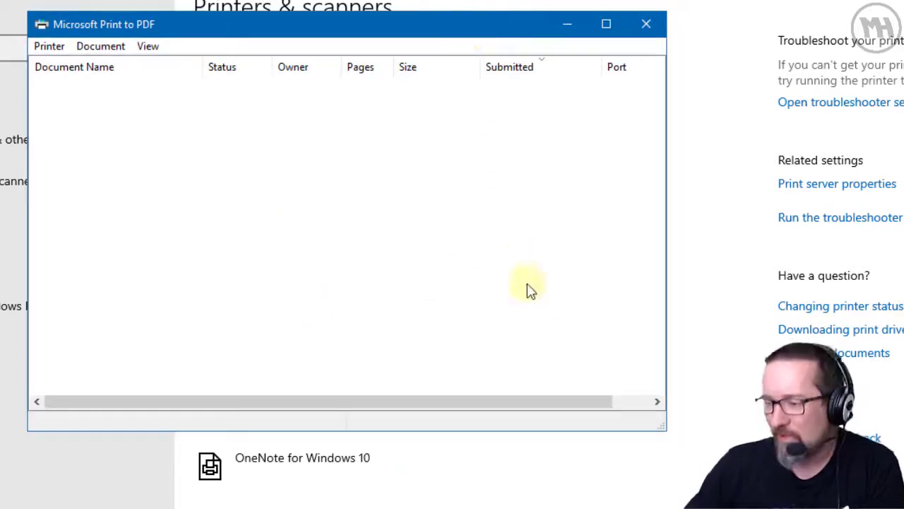